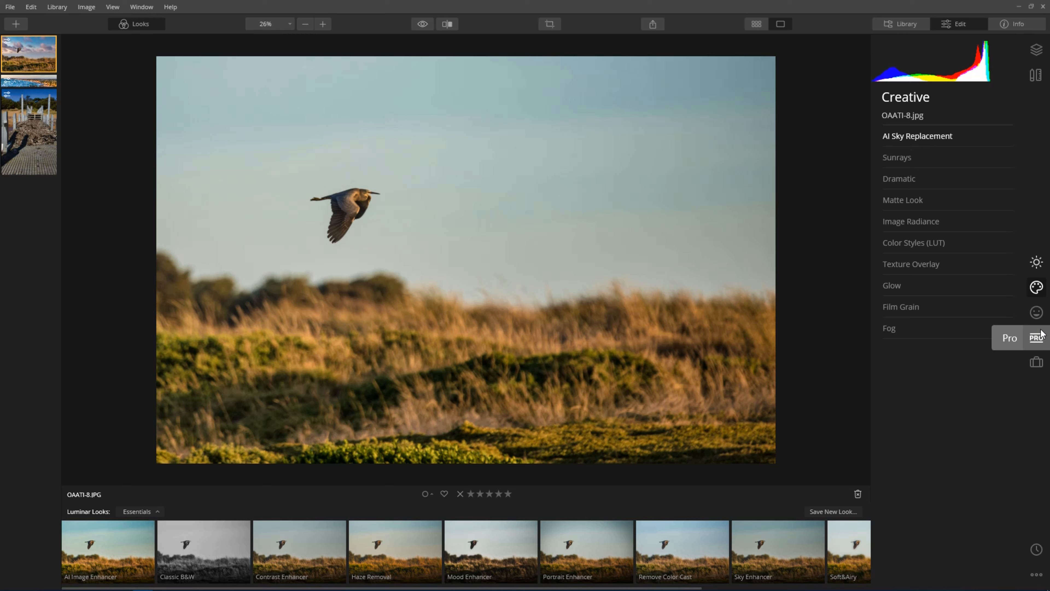
Step: Show the AI Enhance settings among the essential tools to review its accent and sky enhancer adjustments
click(1037, 261)
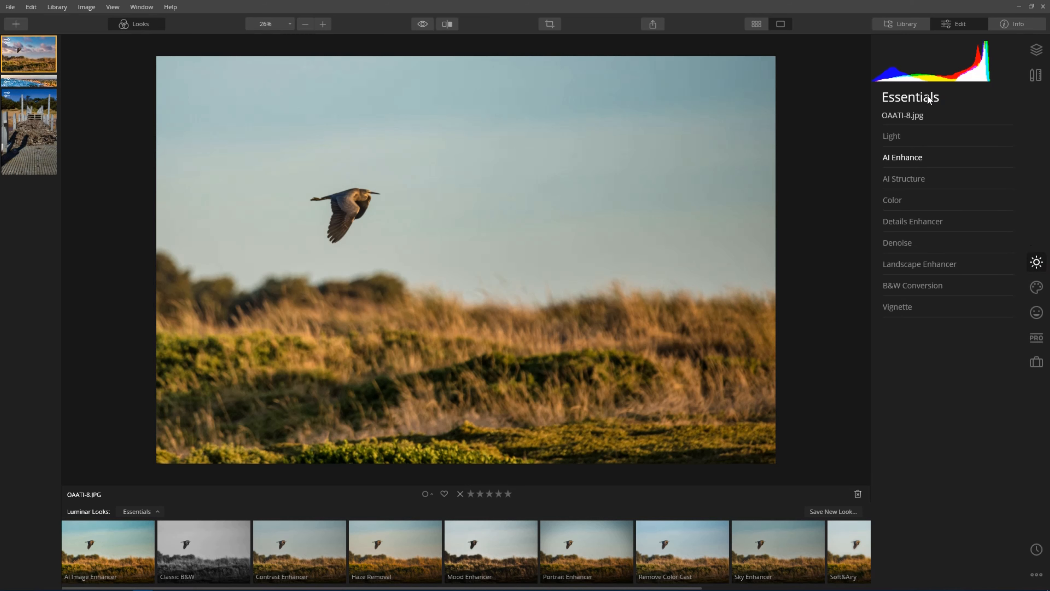
click(920, 157)
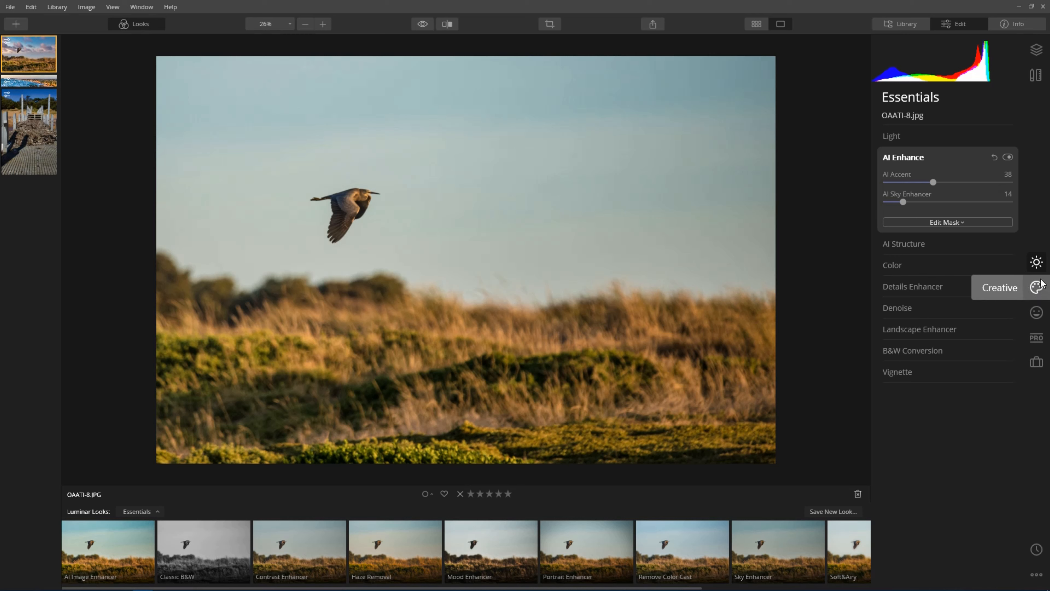
Step: Replace the sky in the flying bird photo with Blue Sky 4 using AI Sky Replacement
click(1038, 289)
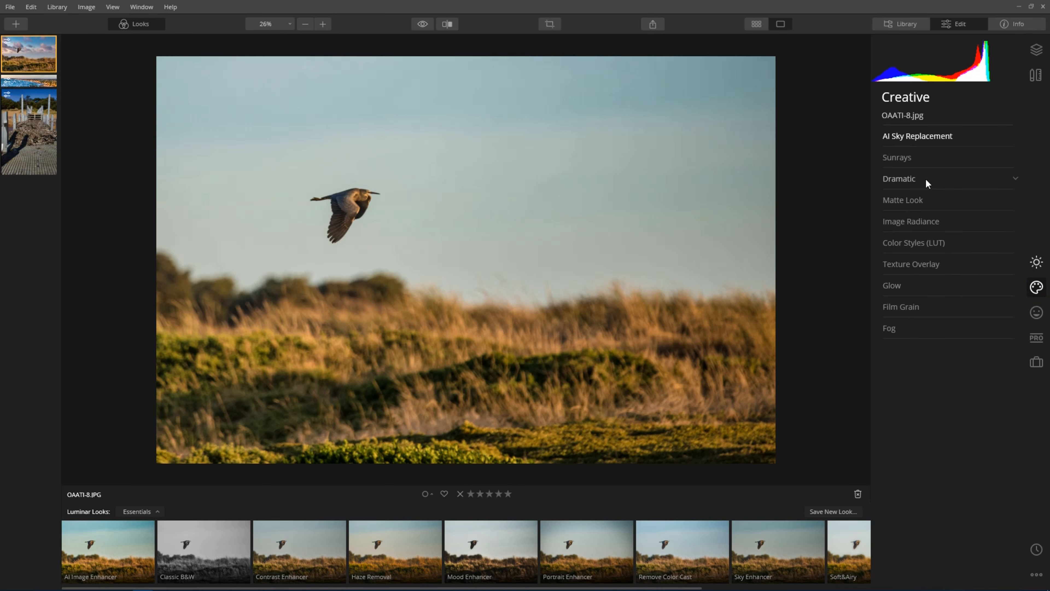
click(948, 136)
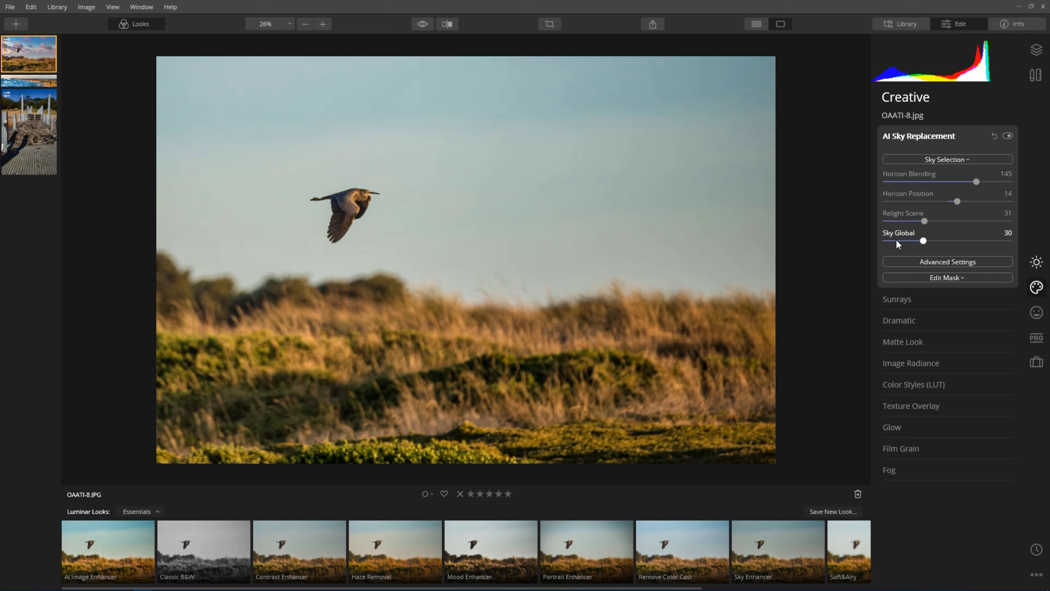
click(953, 157)
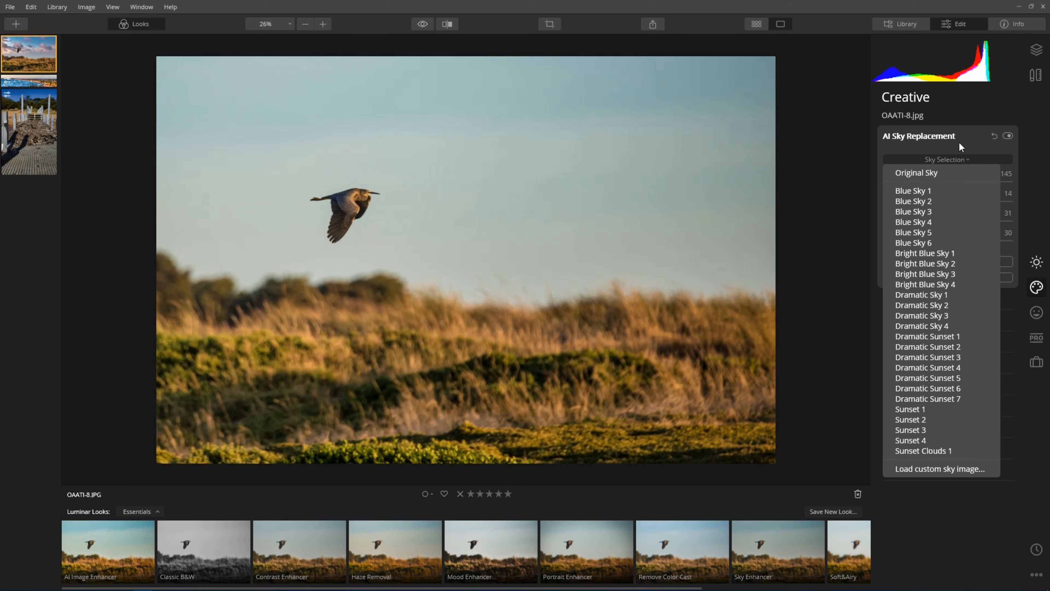
click(933, 222)
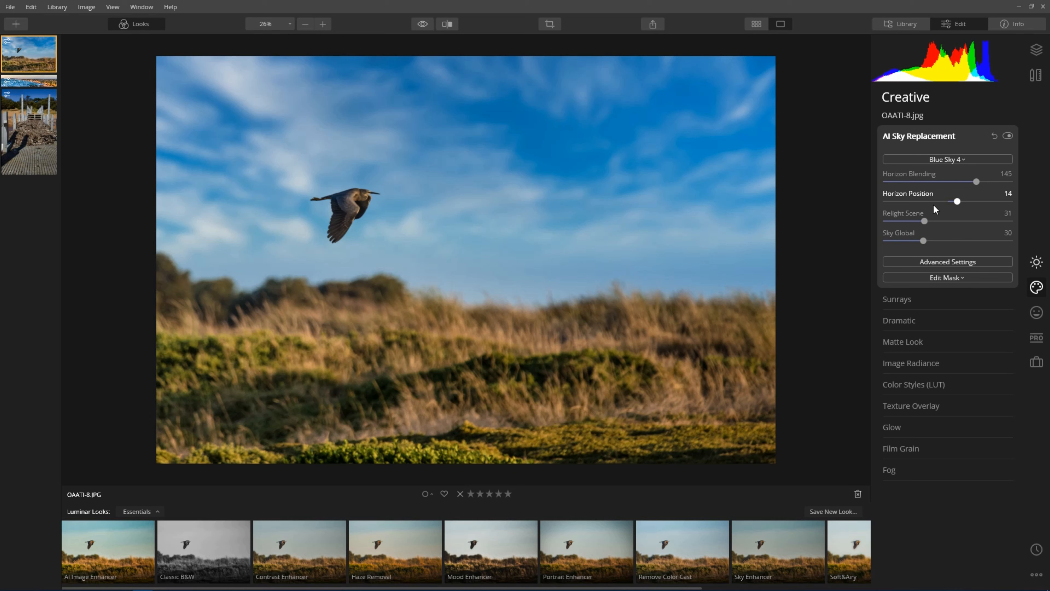
Step: Turn off Flip Sky for the replacement sky and set Sky Defocus to 79, comparing it with 0
click(957, 261)
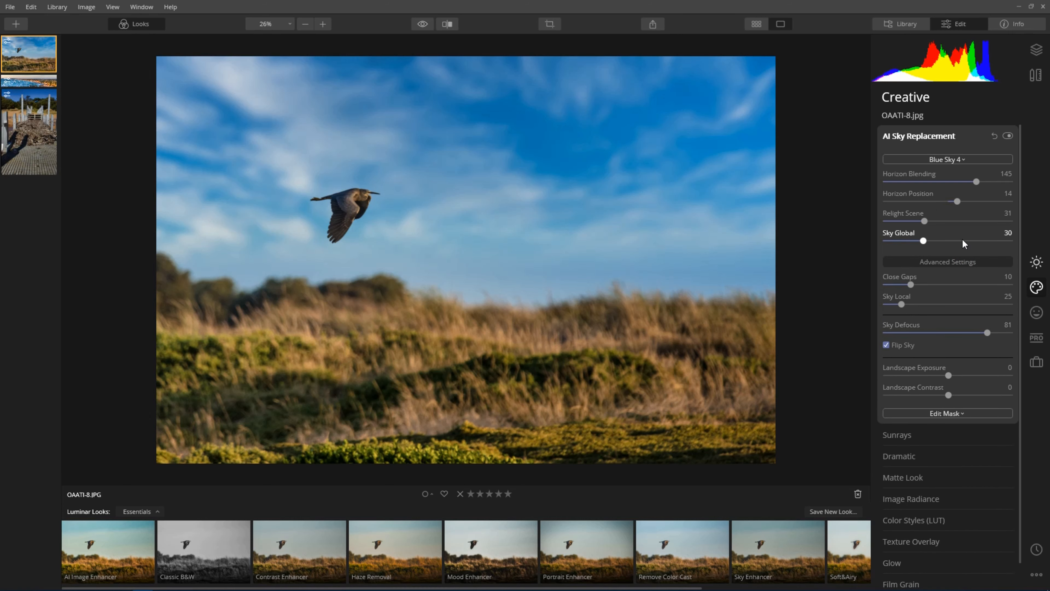
click(899, 345)
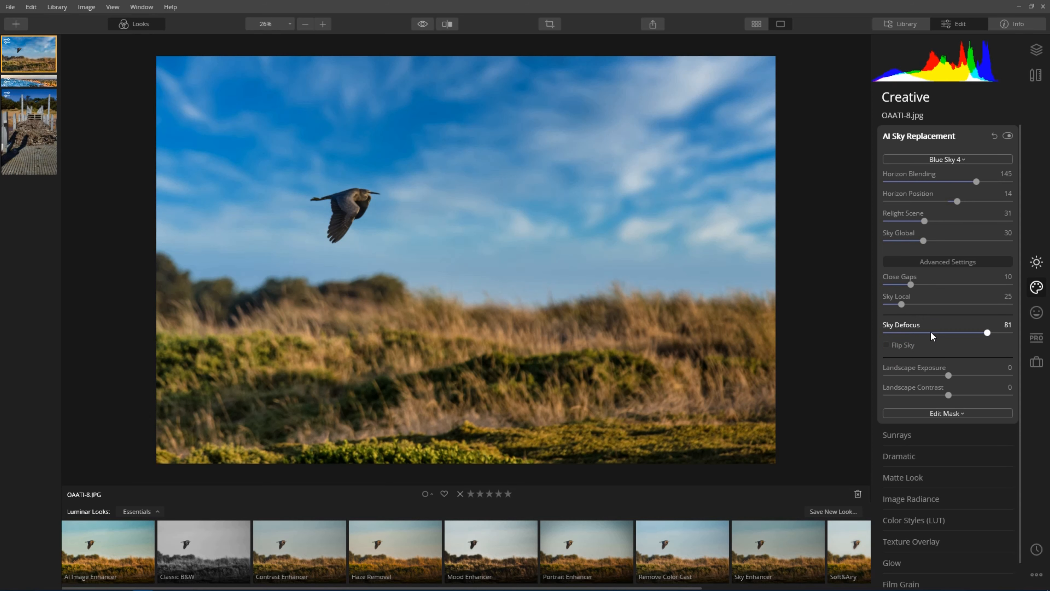
drag(987, 333, 861, 322)
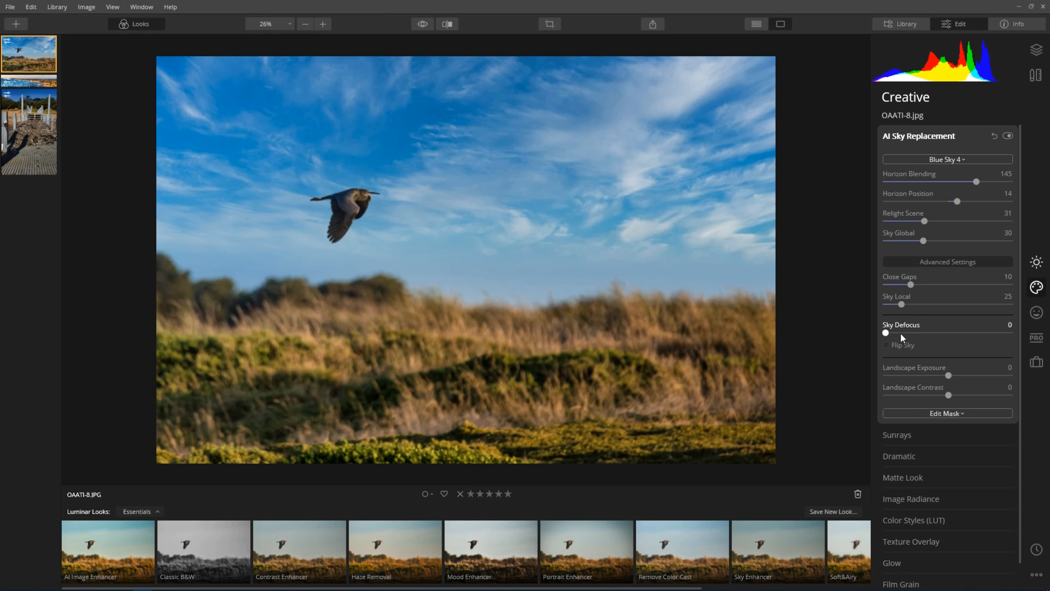
drag(886, 330, 984, 336)
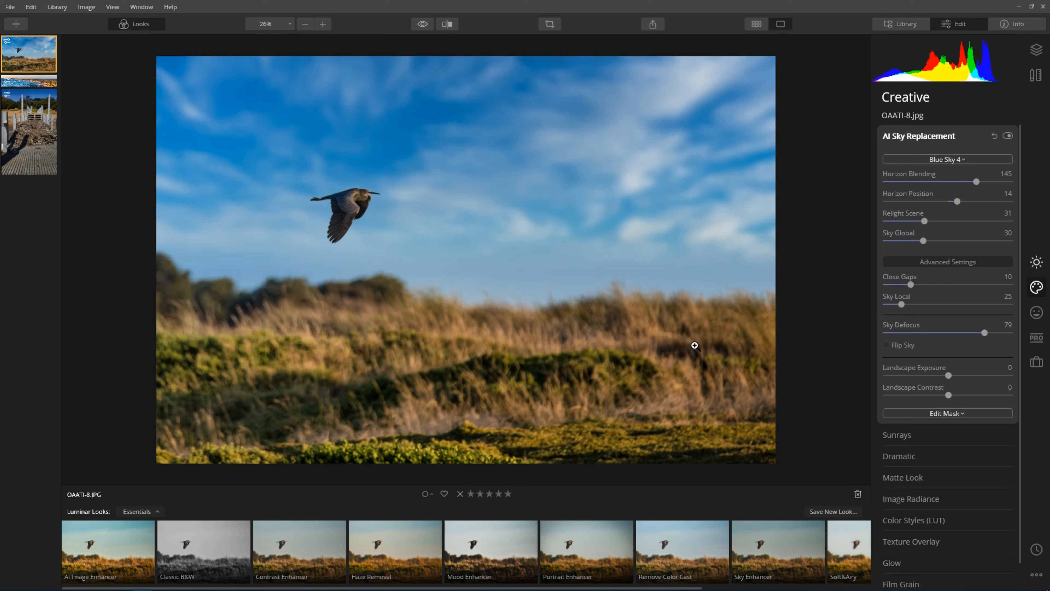
Step: Switch the bird photo's sky to Dramatic Sky 2 with Horizon Blending 105, Horizon Position -19 and Relight Scene 15
click(950, 160)
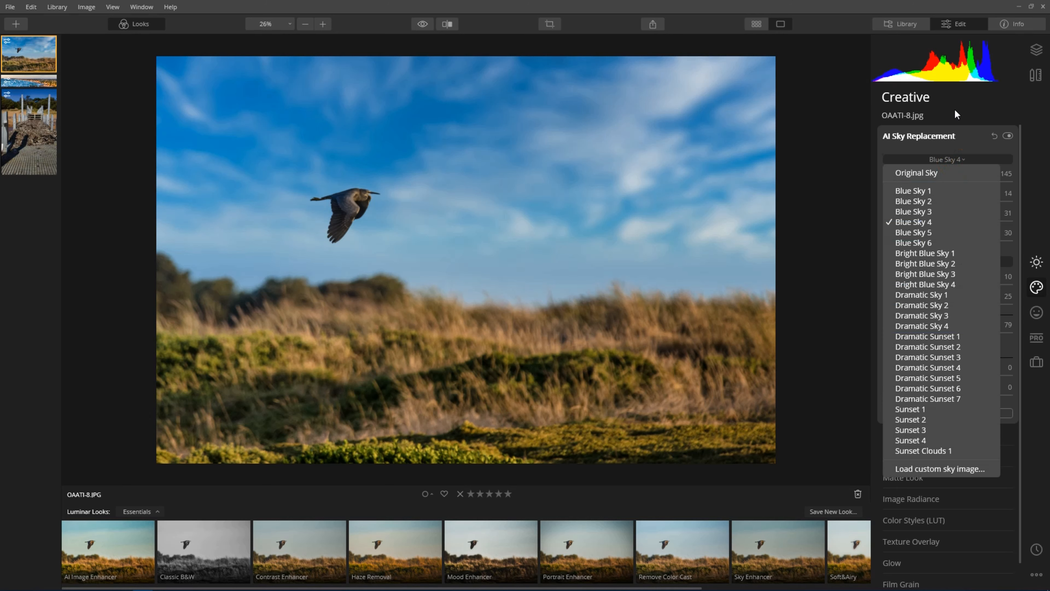
click(951, 305)
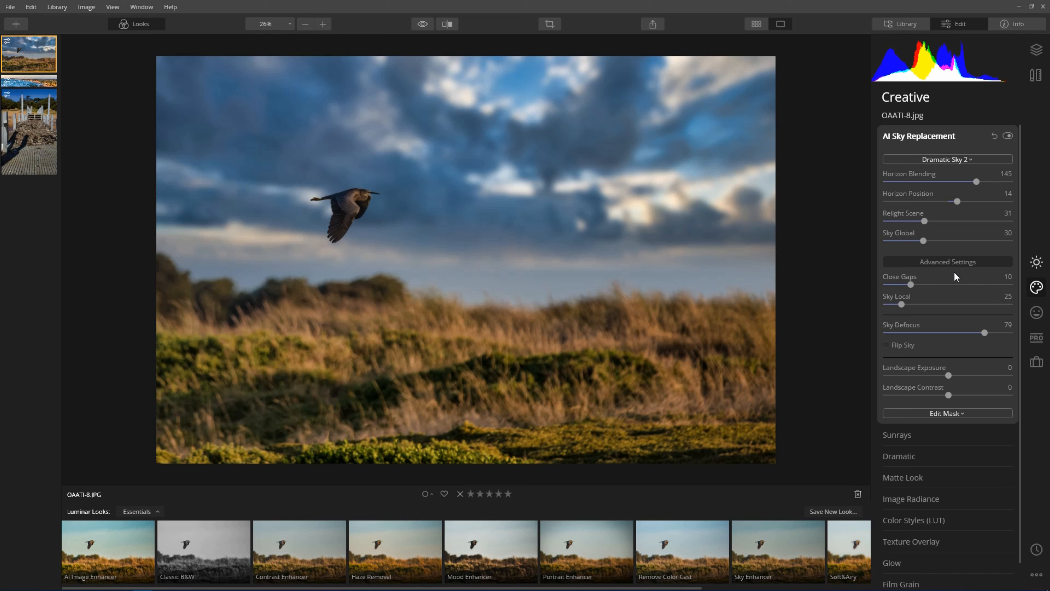
drag(975, 182, 937, 201)
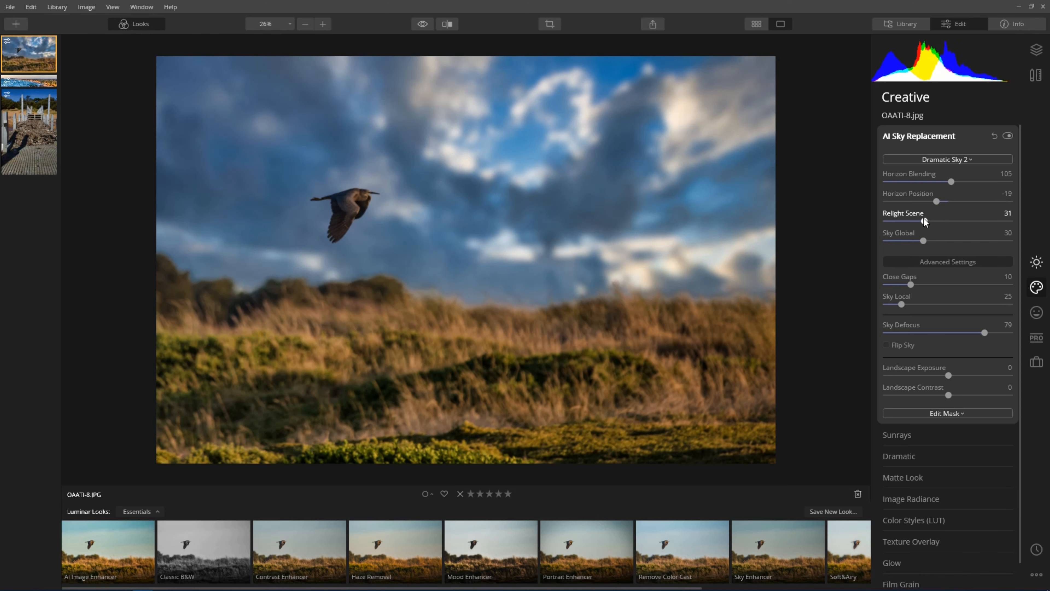
mouse_move(924, 219)
mouse_down()
mouse_move(964, 226)
mouse_move(900, 213)
mouse_move(976, 222)
mouse_move(862, 211)
mouse_move(940, 222)
mouse_move(862, 212)
mouse_move(906, 219)
mouse_up()
Step: Switch the bird photo's sky to Dramatic Sunset 6, with Landscape Exposure -56 and Landscape Contrast 17
click(953, 162)
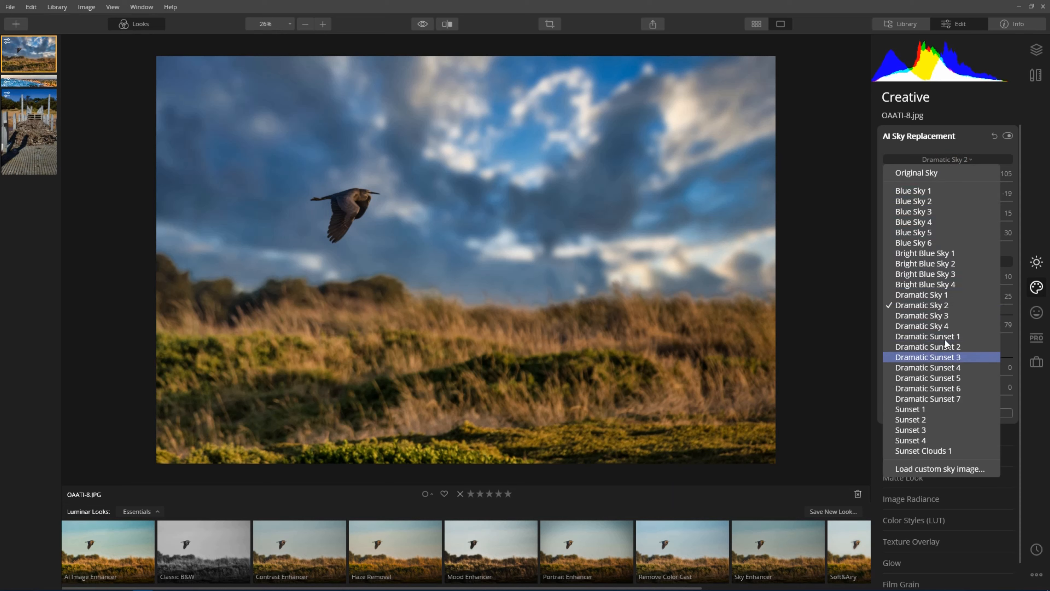
click(957, 389)
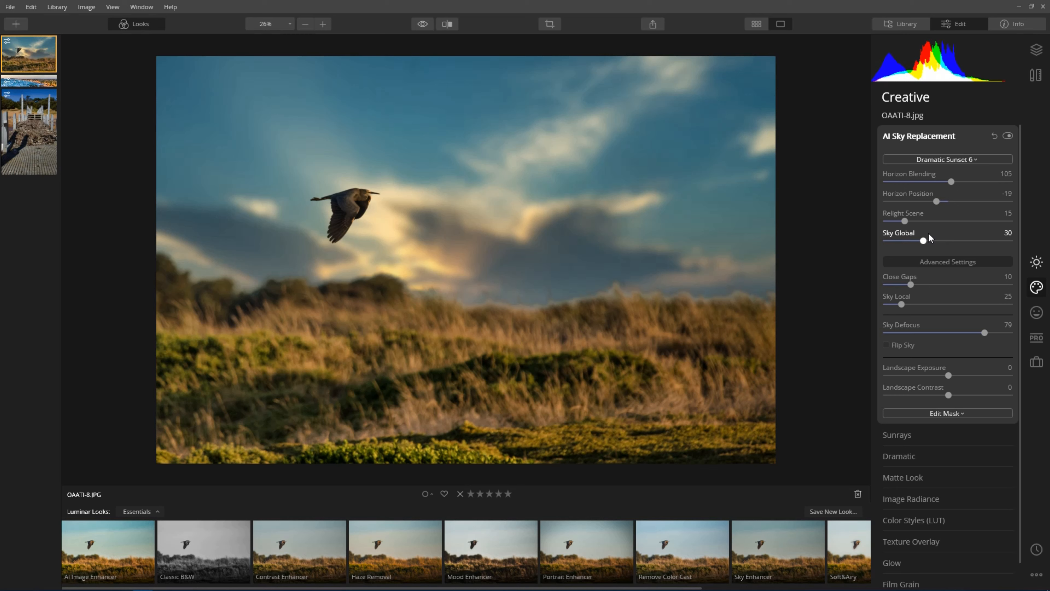
click(949, 374)
drag(950, 375, 960, 394)
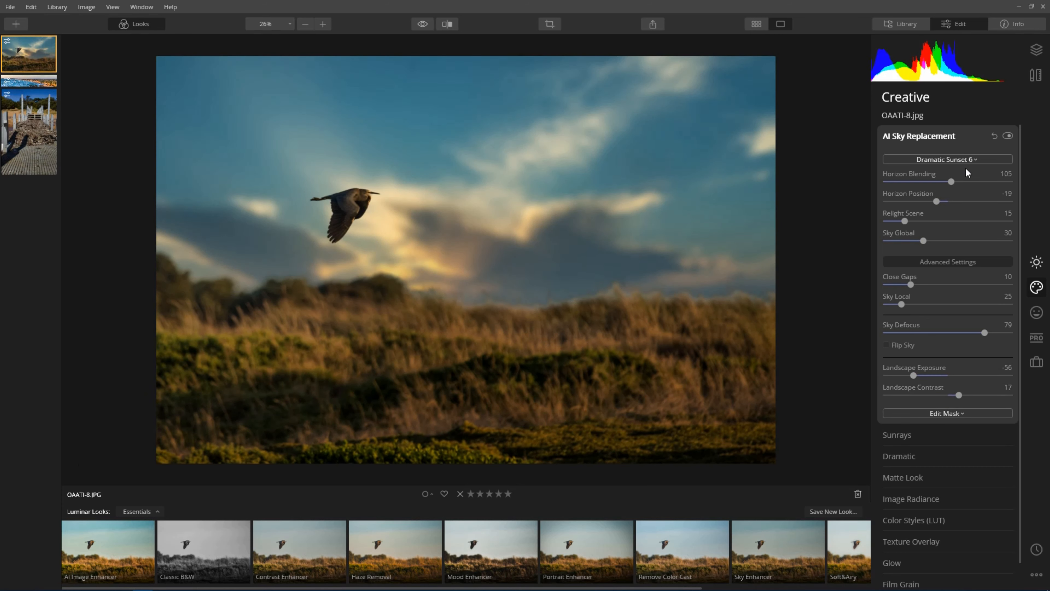
Step: Open the coastal panorama OAATI-9.jpg and replace its sky with Dramatic Sunset 6 using AI Sky Replacement
click(28, 81)
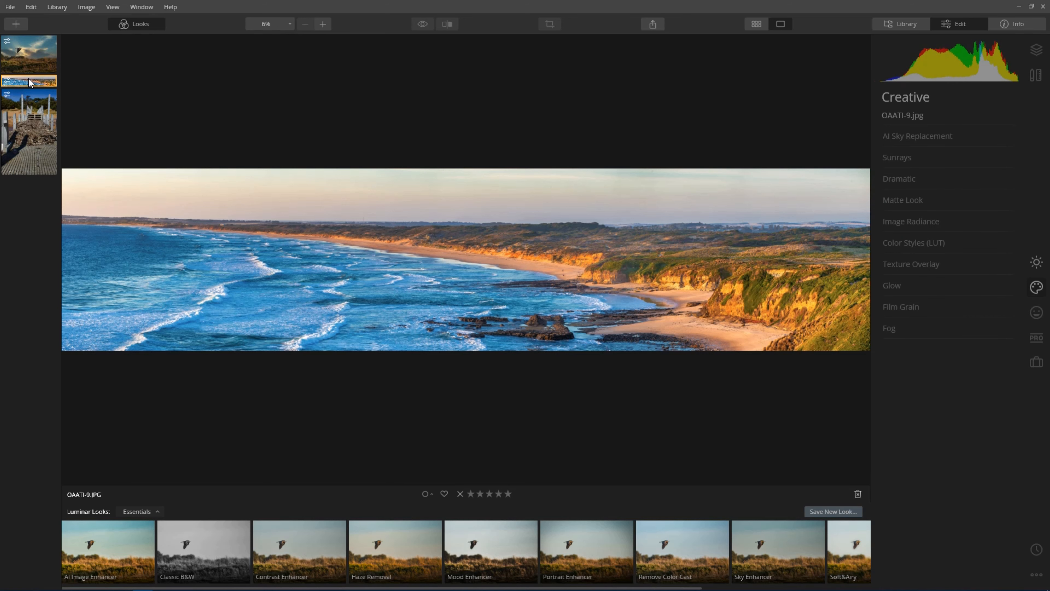
click(929, 137)
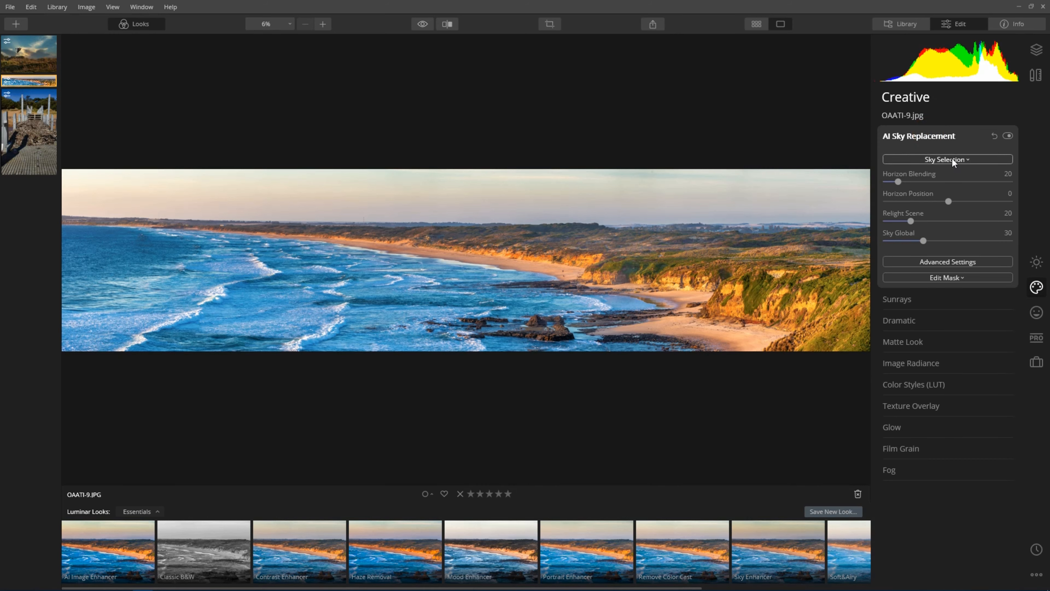
click(961, 160)
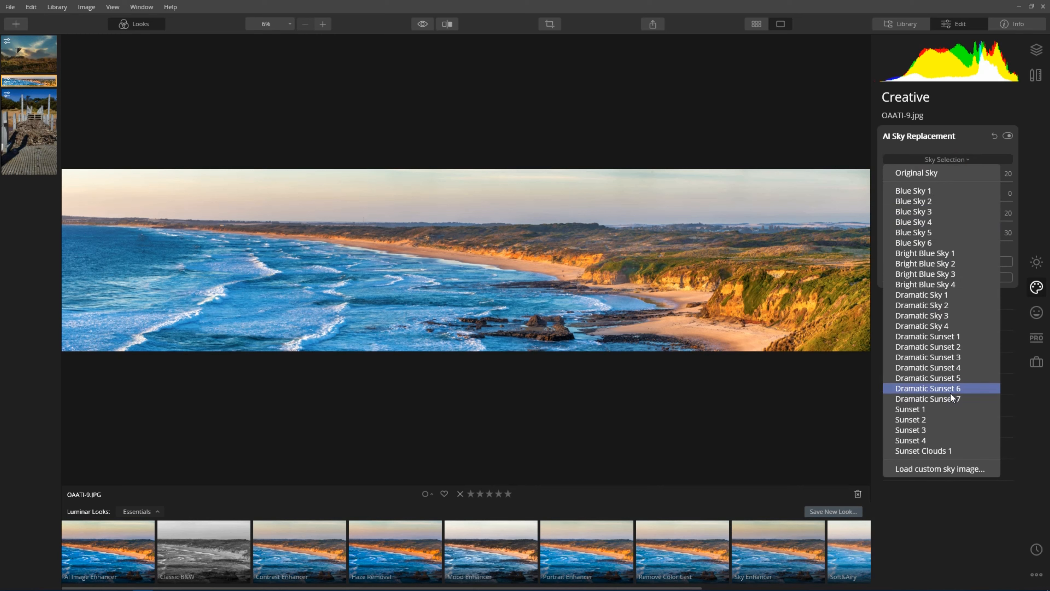
click(959, 388)
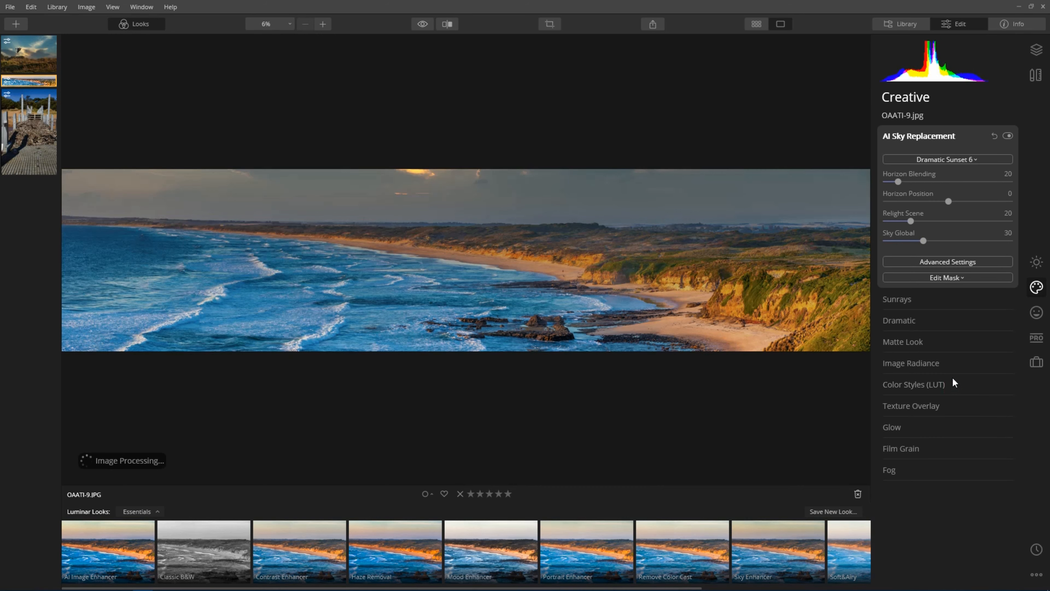
Step: Try Dramatic Sunset 5, Blue Sky 1 and Dramatic Sky 1 in turn as the panorama's replacement sky
click(951, 161)
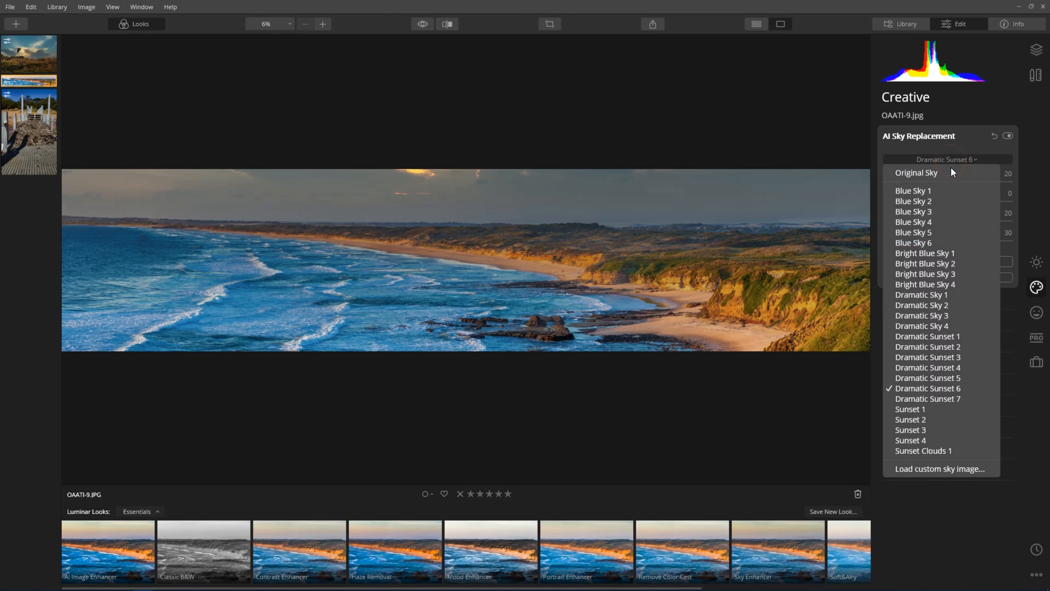
click(967, 378)
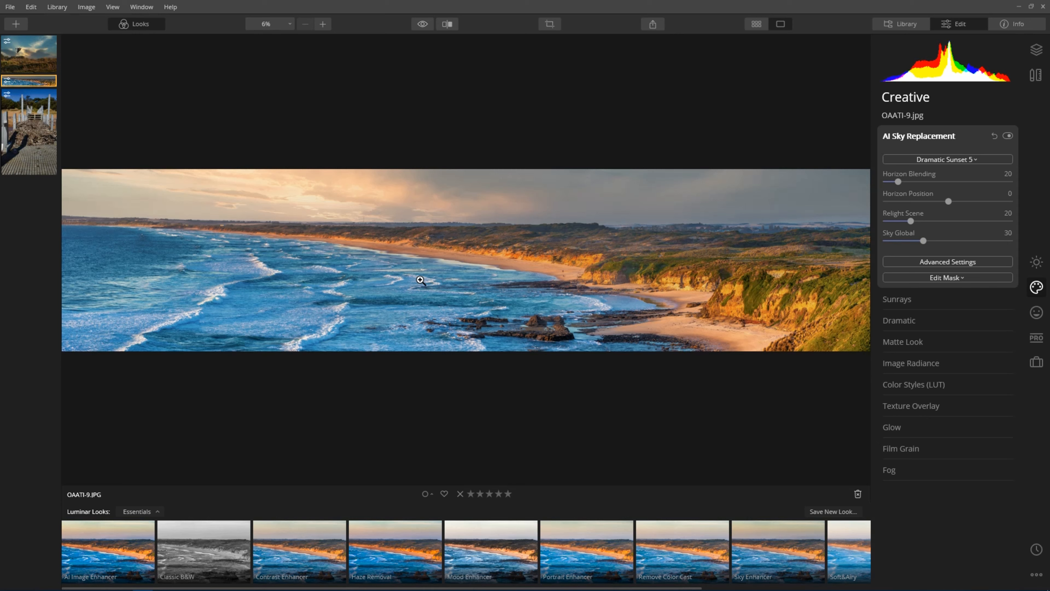
click(947, 159)
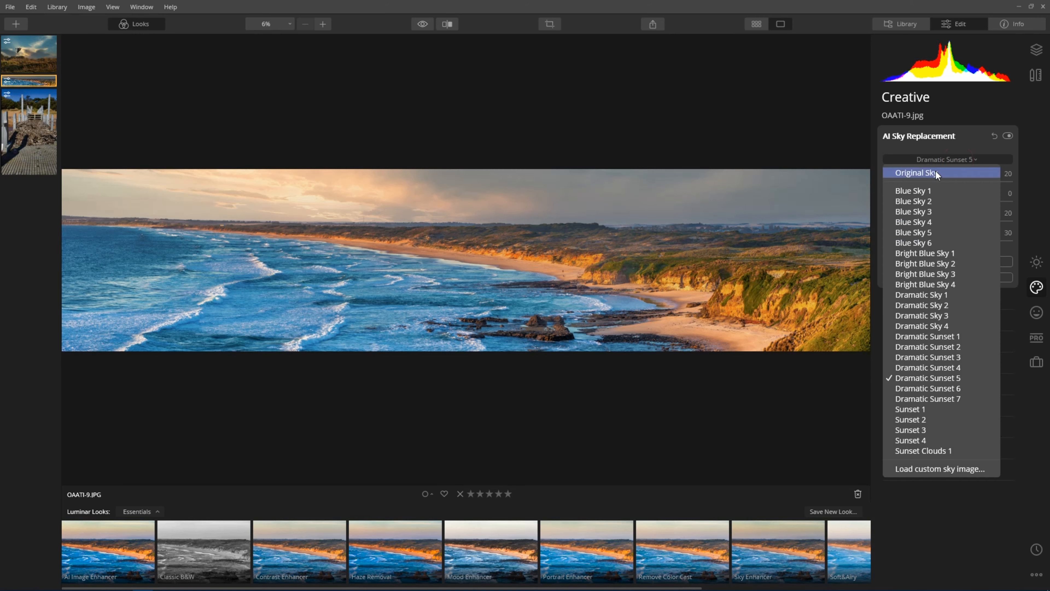
click(936, 191)
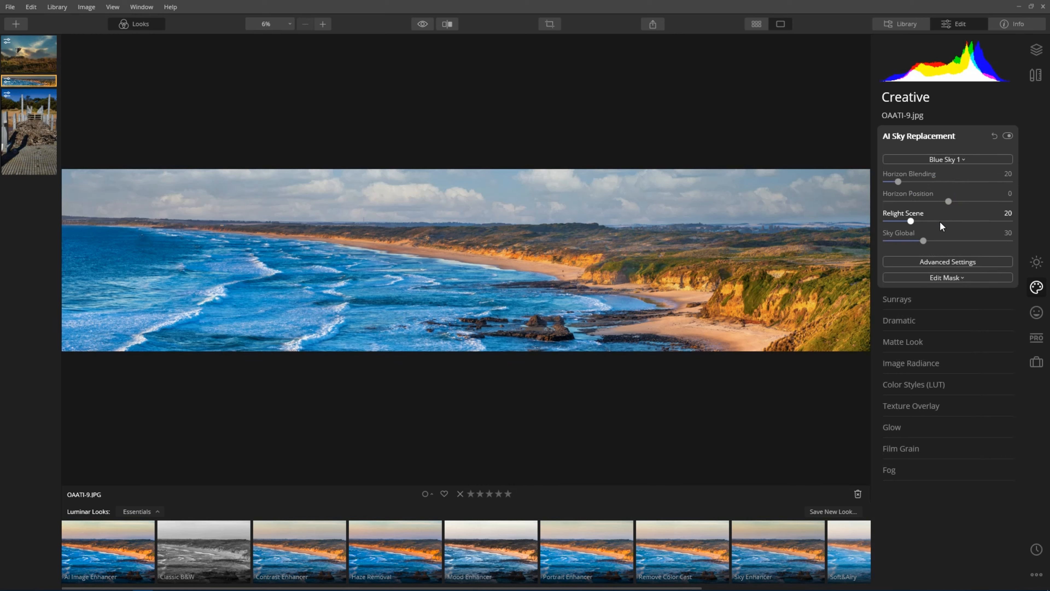
click(948, 158)
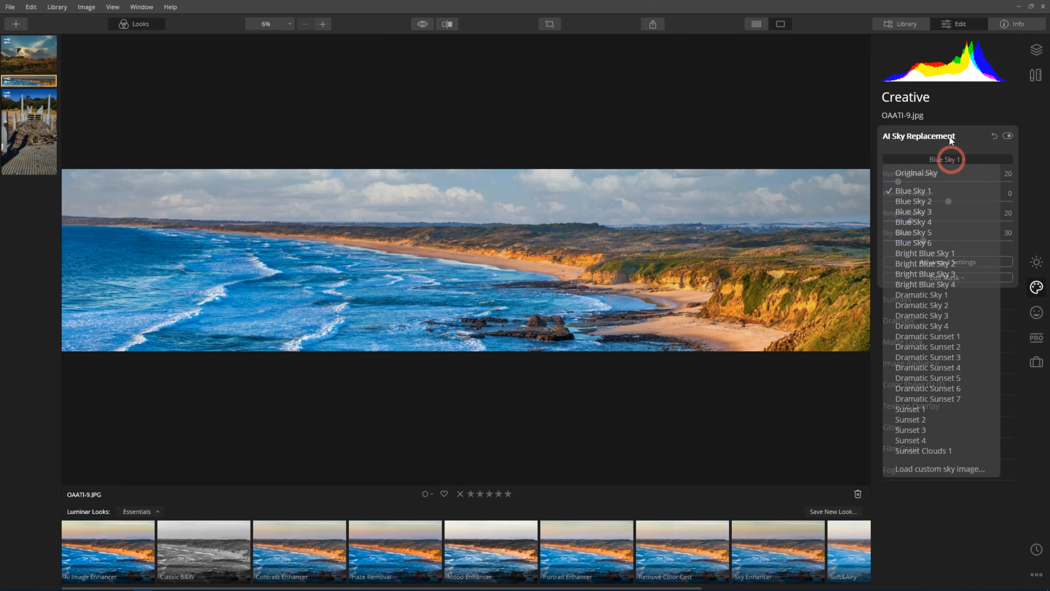
click(944, 295)
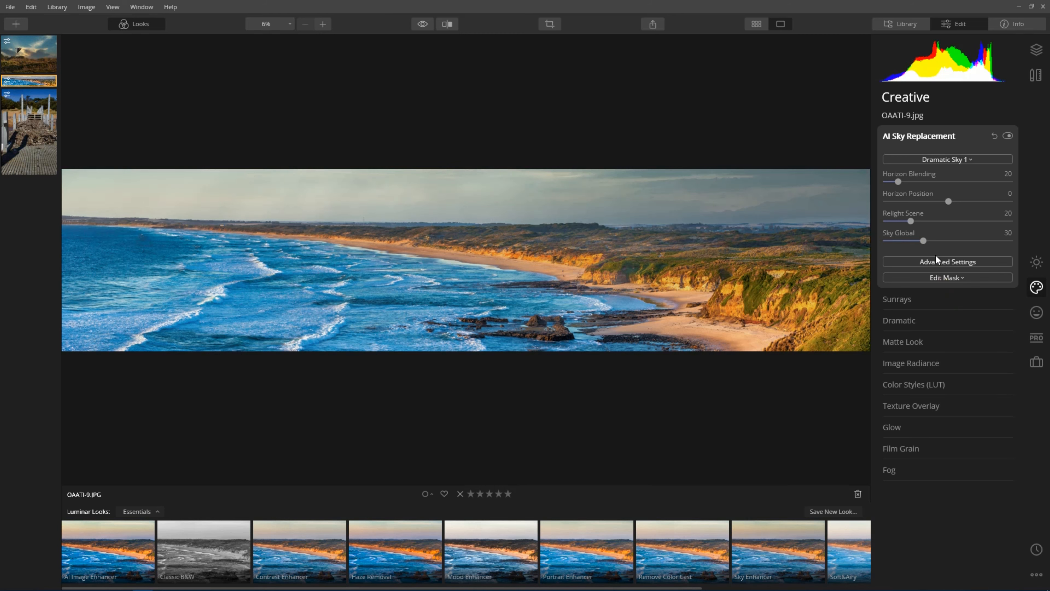
Step: Apply the Sunset Clouds 1 sky to the panorama and set Landscape Exposure to 59 and Landscape Contrast to 31
click(948, 159)
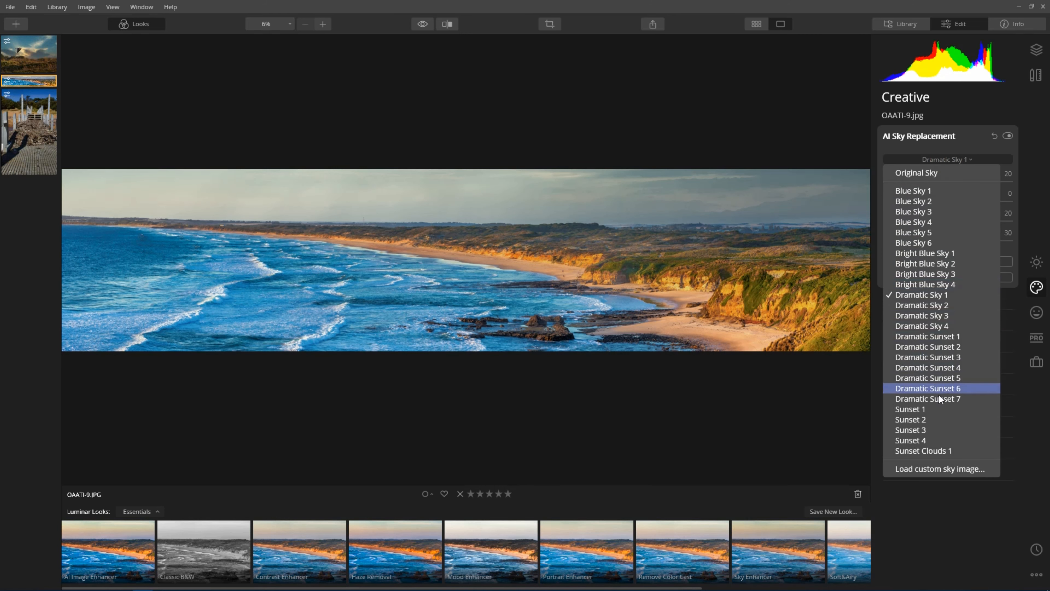
click(950, 450)
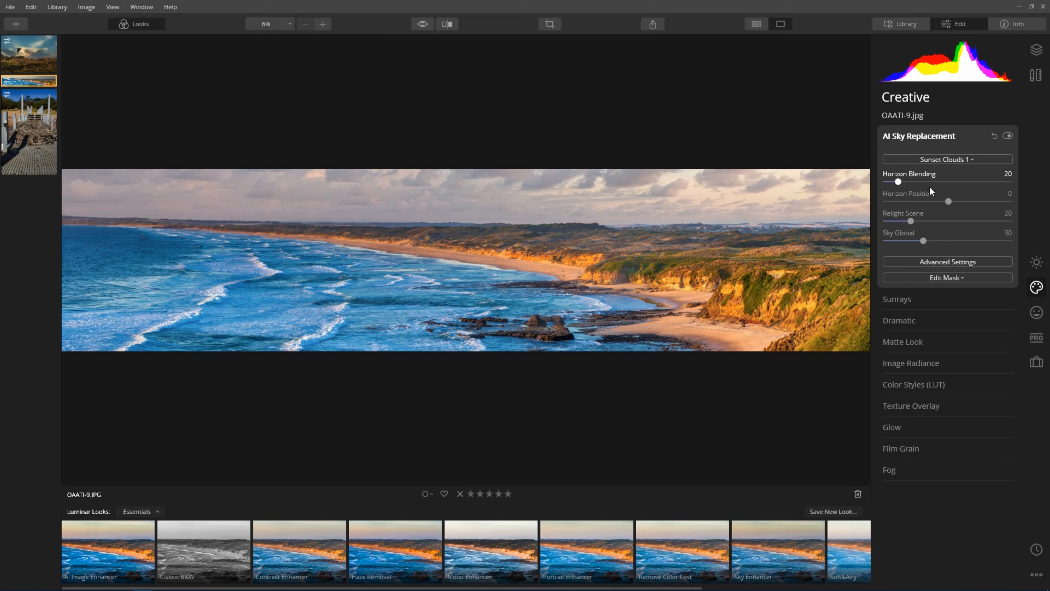
click(949, 261)
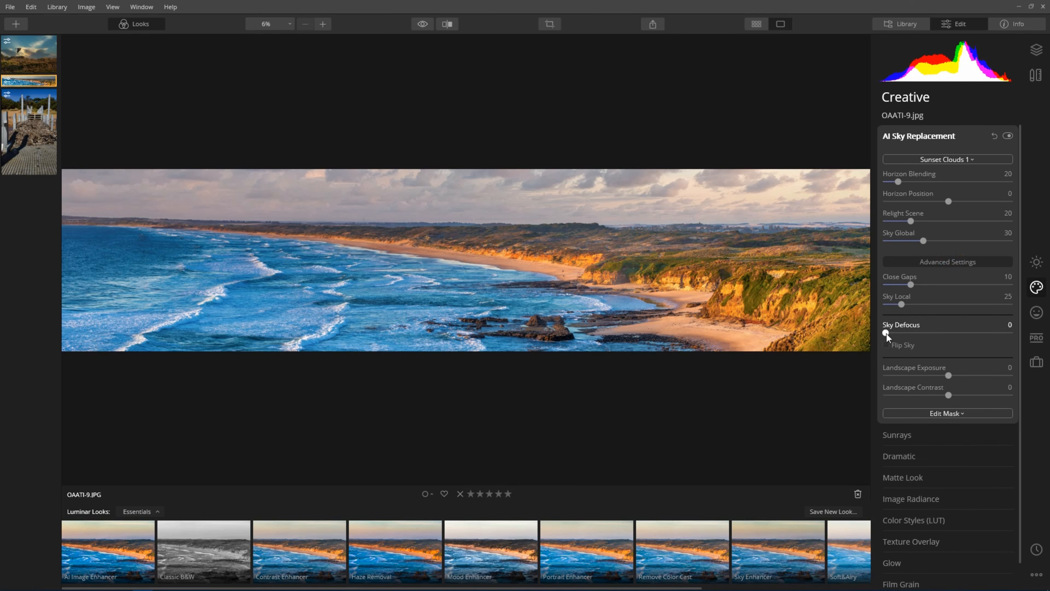
drag(886, 334, 889, 336)
drag(948, 375, 986, 376)
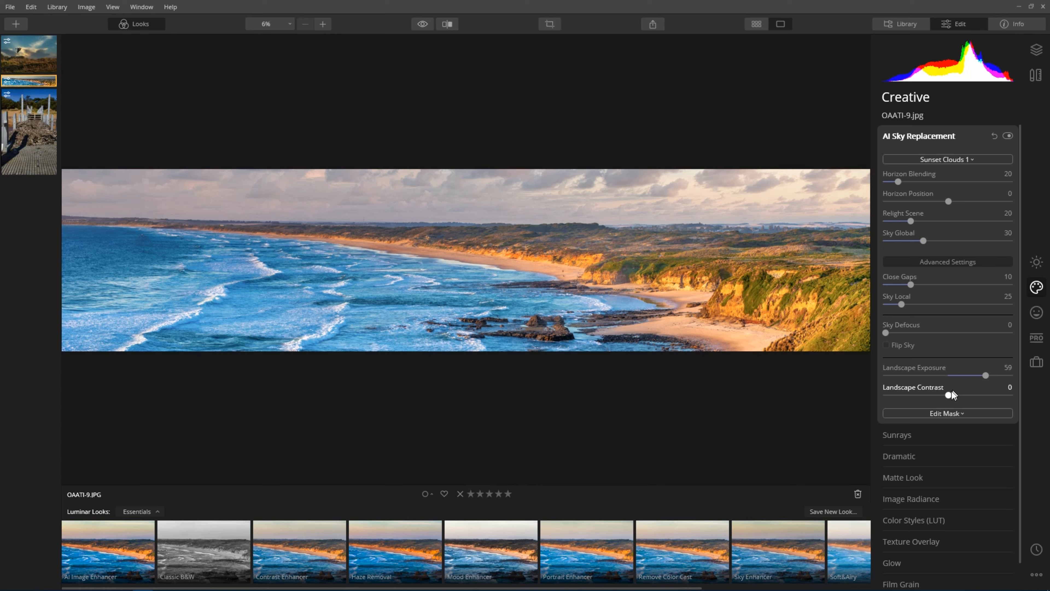
drag(956, 396, 967, 396)
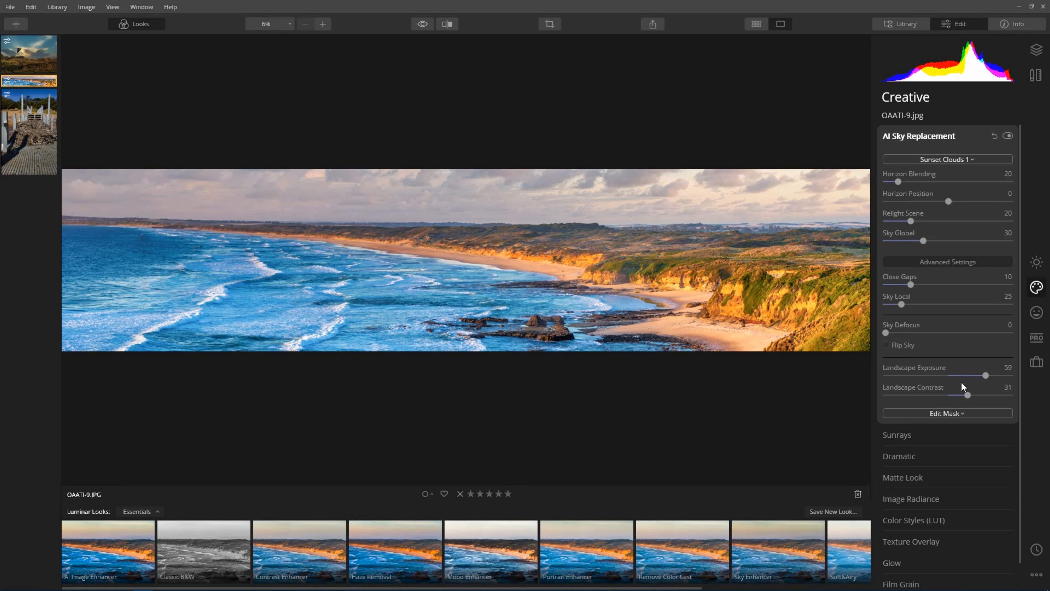
Step: Open the jetty photo 20190831-DSC_4345.NEF and replace its sky with Dramatic Sunset 1 using AI Sky Replacement
click(22, 125)
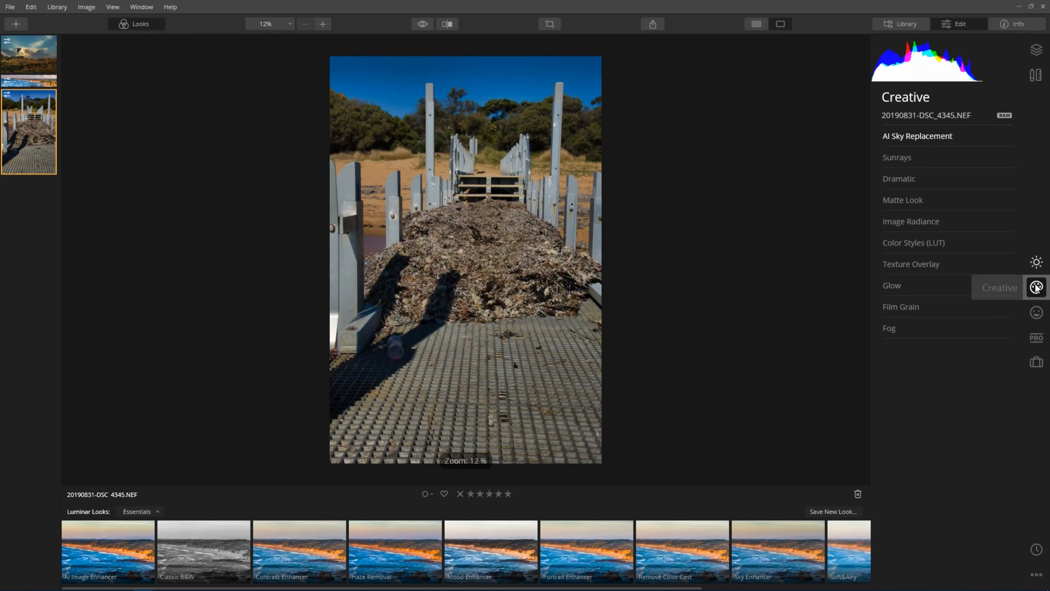
click(955, 134)
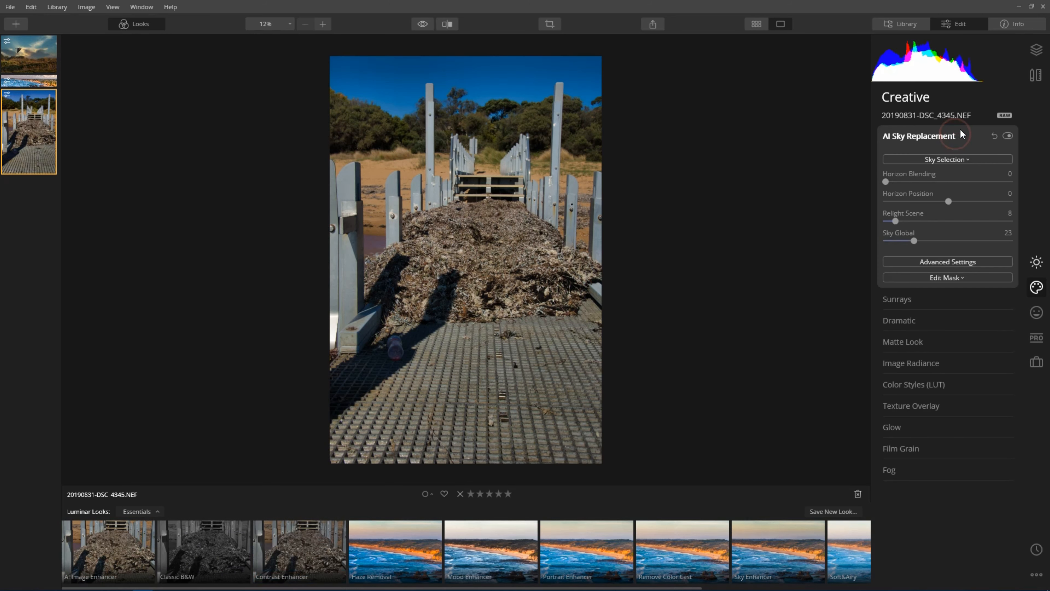
click(959, 156)
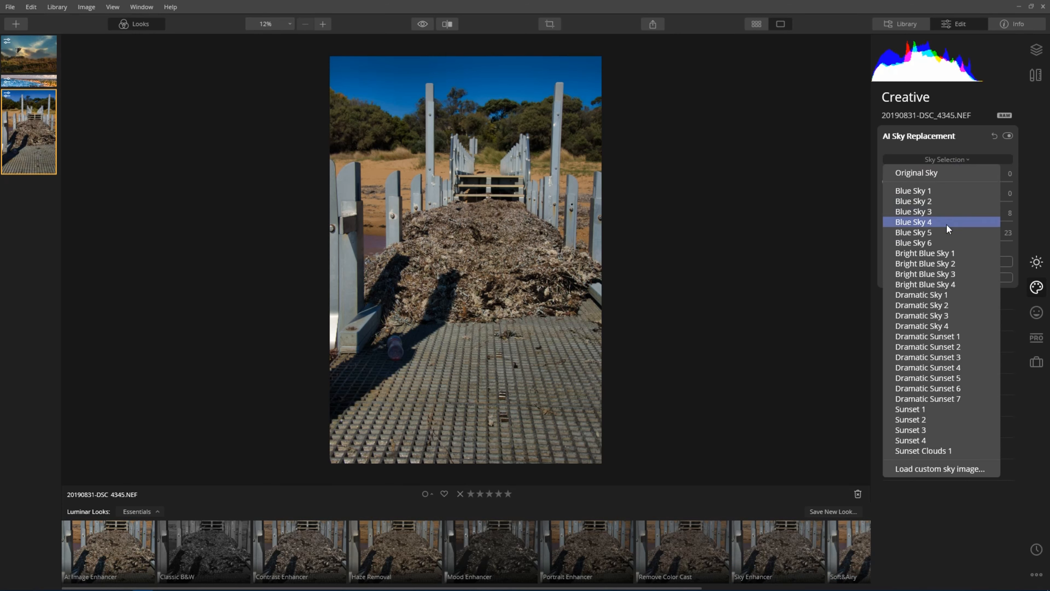
click(950, 336)
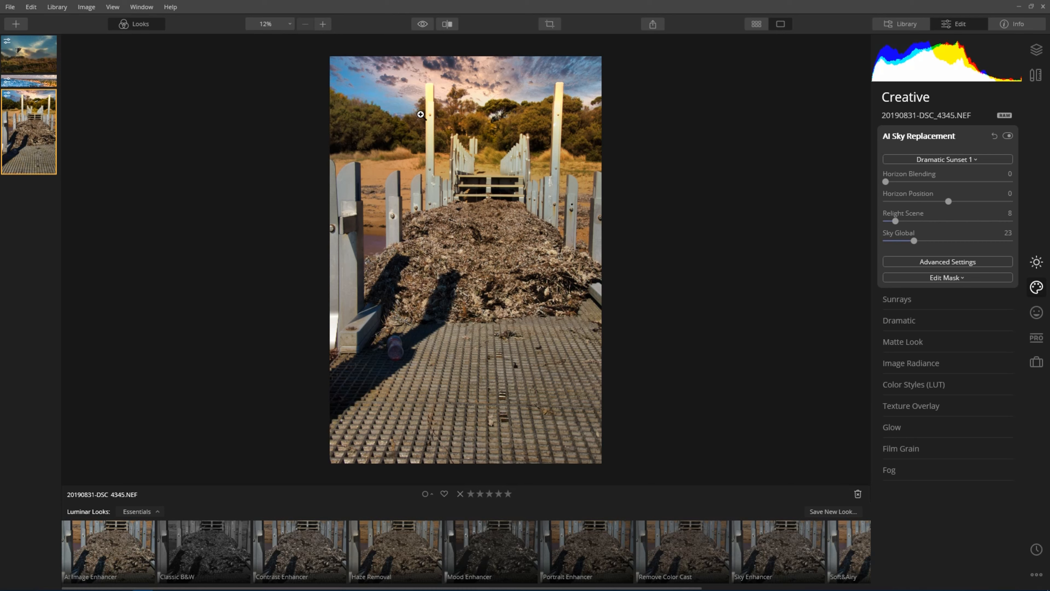
Step: Examine how the replaced sky blends around the trees and posts at 100% and 50% zoom, ending with the whole jetty photo in view
click(286, 27)
click(286, 74)
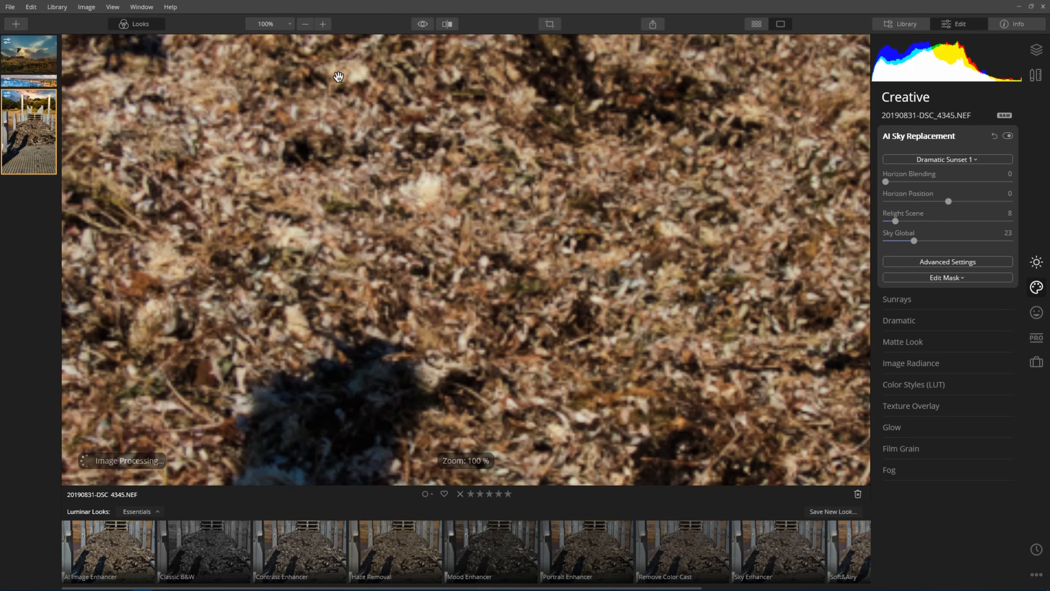
drag(584, 103, 590, 439)
drag(674, 149, 620, 412)
drag(670, 97, 664, 364)
drag(708, 286, 619, 340)
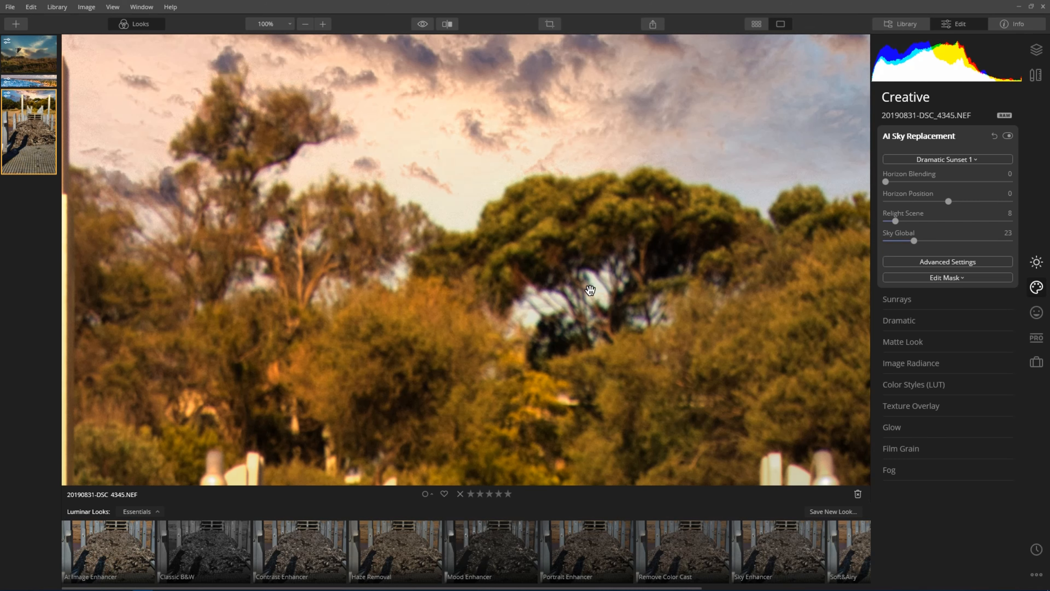
click(281, 28)
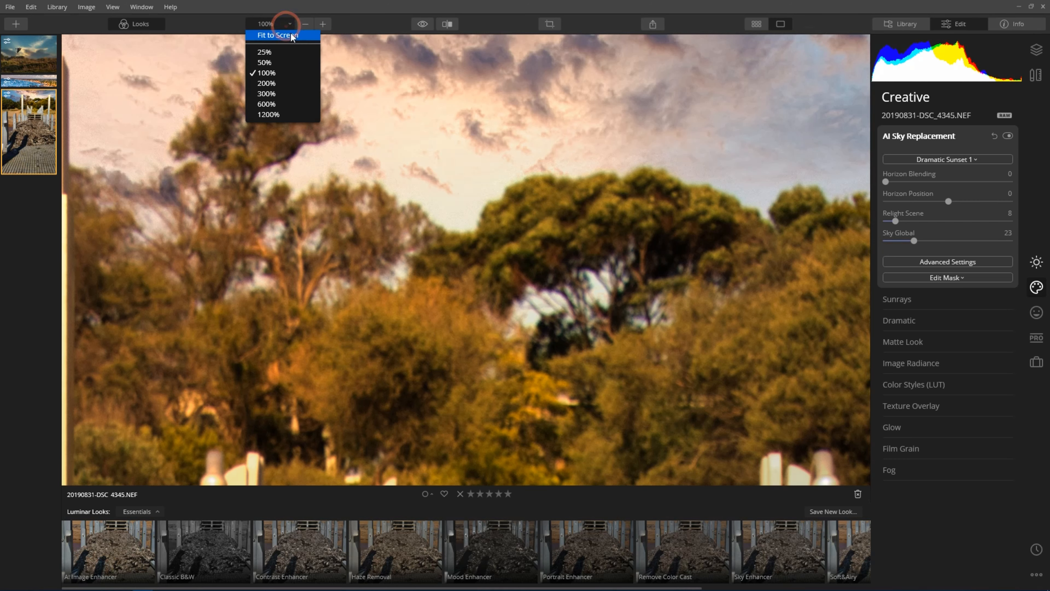
click(279, 63)
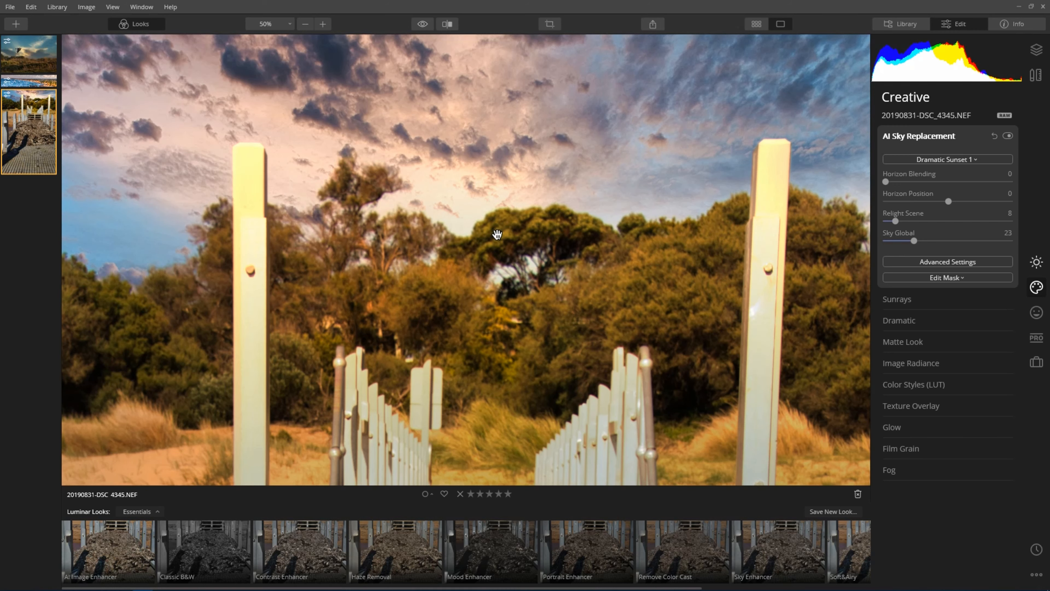
click(285, 25)
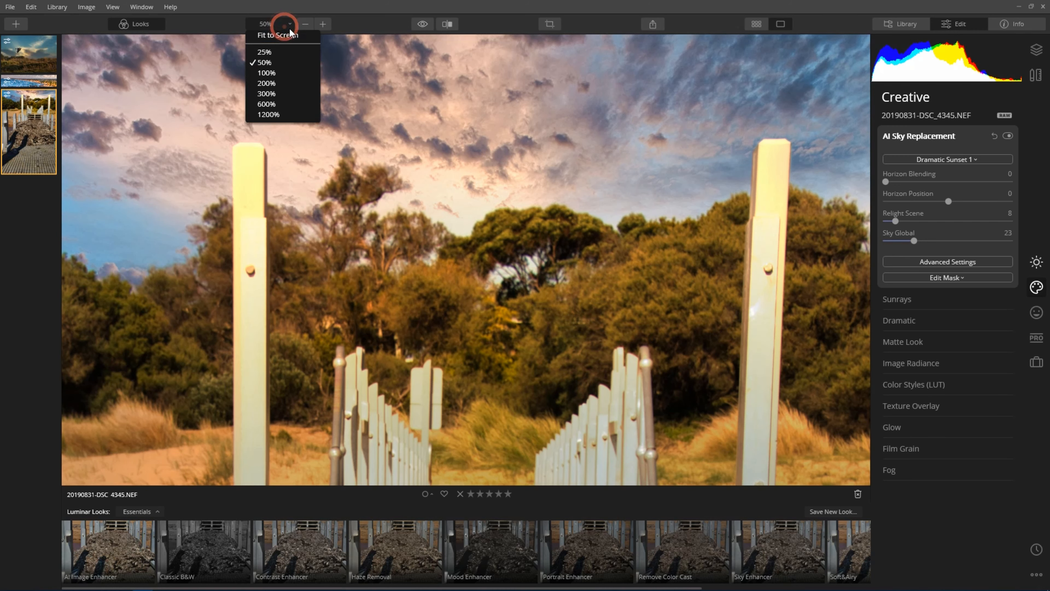
click(287, 40)
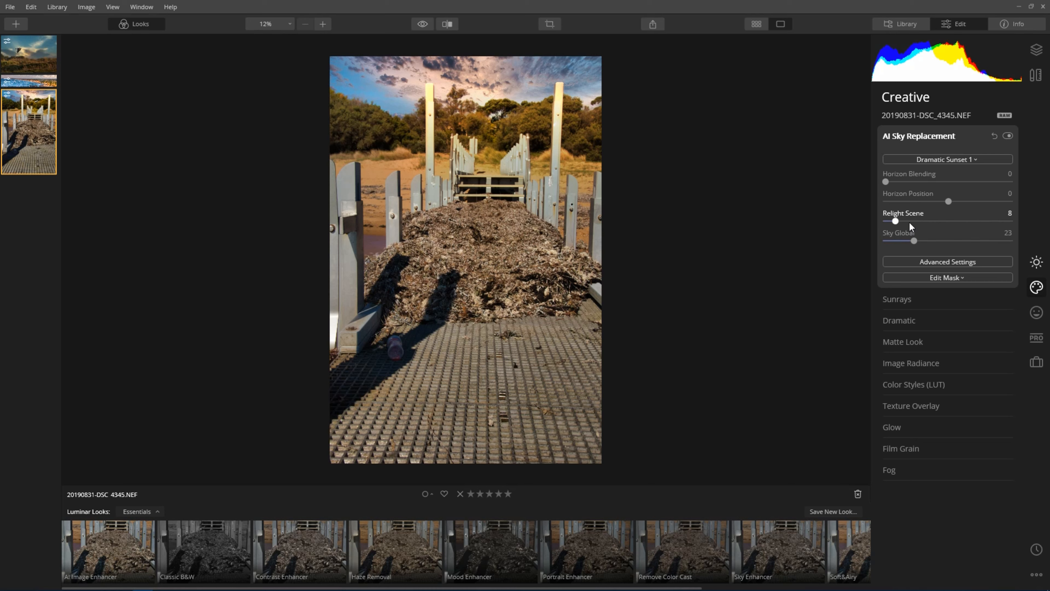
Step: Set the jetty photo's Relight Scene to 9, Landscape Exposure to 6 and Landscape Contrast to 5
mouse_move(901, 218)
mouse_down()
mouse_move(957, 219)
mouse_move(878, 219)
mouse_move(962, 218)
mouse_move(908, 221)
mouse_up()
mouse_move(901, 219)
mouse_down()
mouse_move(980, 226)
mouse_move(903, 228)
mouse_up()
mouse_move(898, 224)
mouse_down()
mouse_move(887, 222)
mouse_move(917, 222)
mouse_move(898, 222)
mouse_up()
click(949, 261)
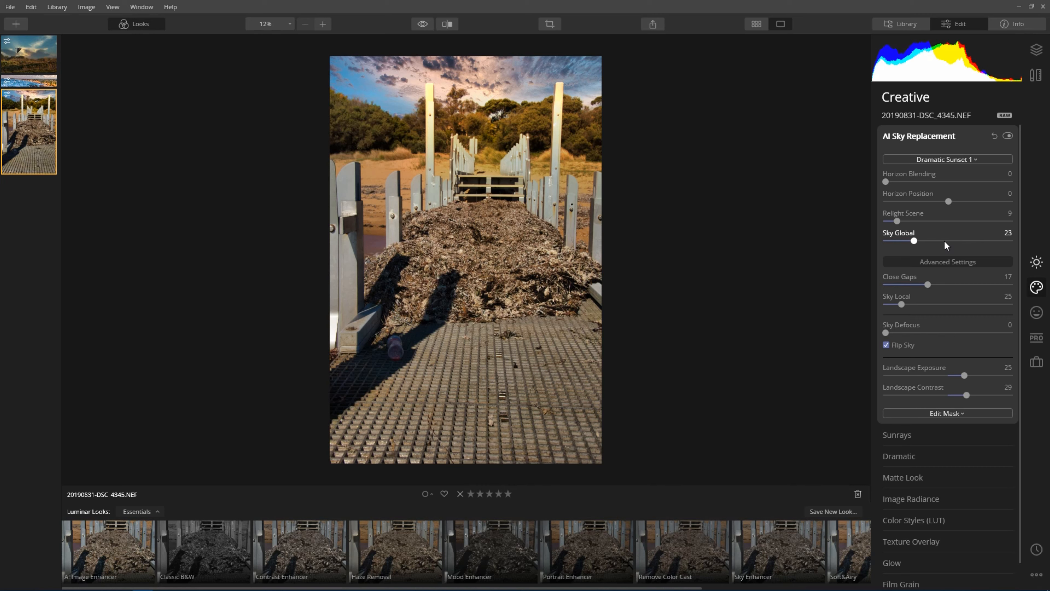
drag(964, 376, 952, 394)
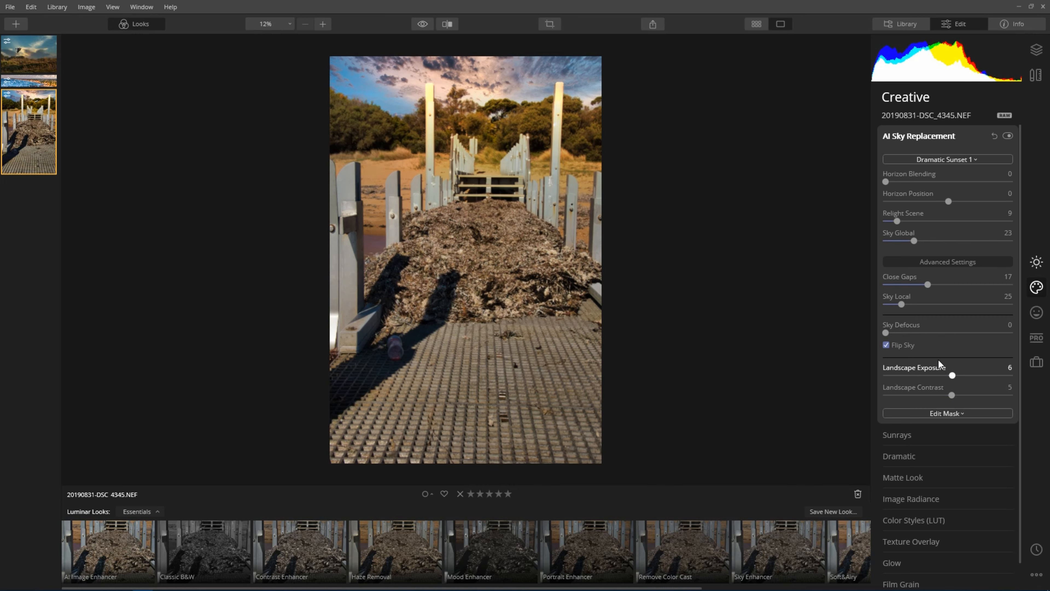
Step: Compare the Dramatic Sunset 1 sky flipped and unflipped, leaving Flip Sky turned off
click(901, 346)
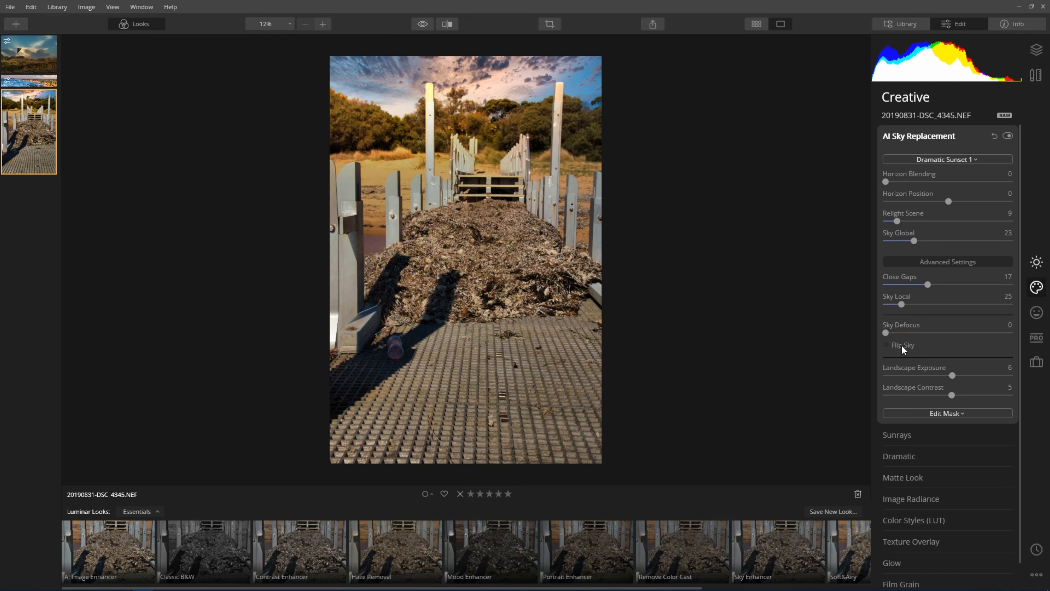
click(902, 345)
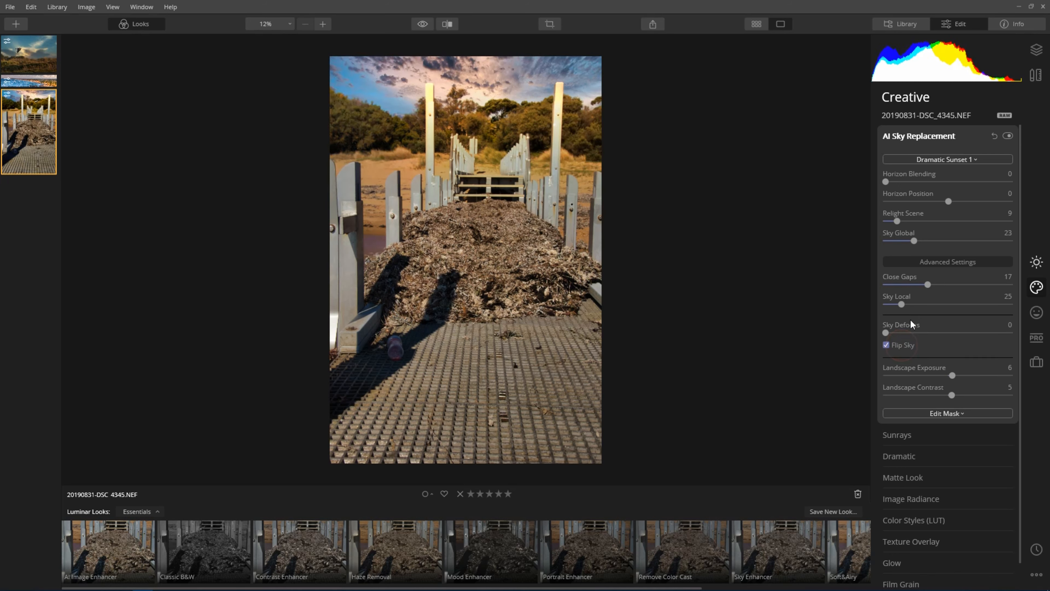
click(903, 345)
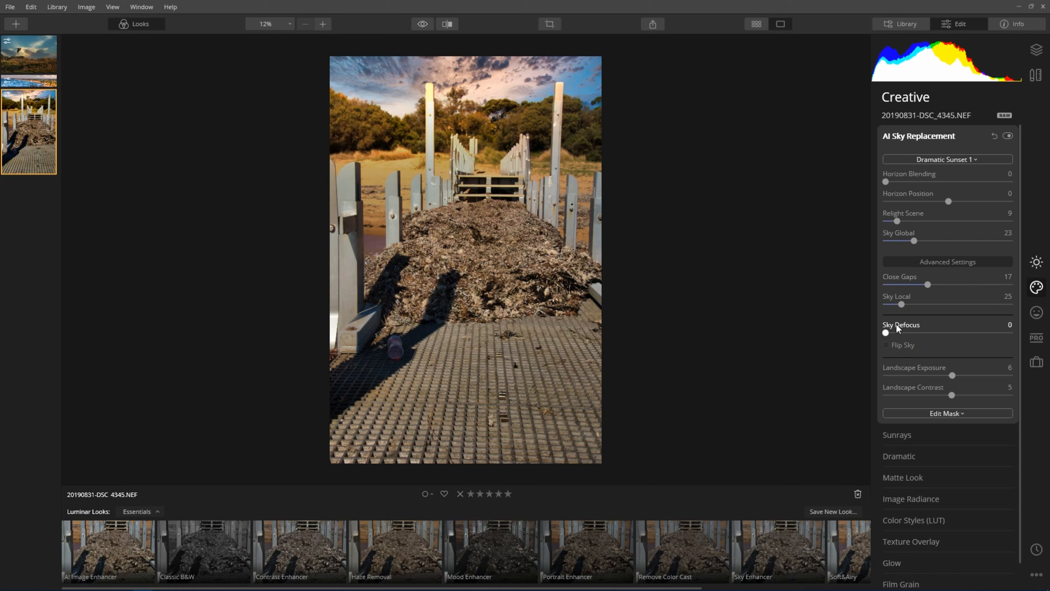
Step: Try the Original Sky and Dramatic Sunset 6 on the jetty photo, and apply Dramatic Sunset 7 as the replacement sky
click(956, 159)
click(937, 174)
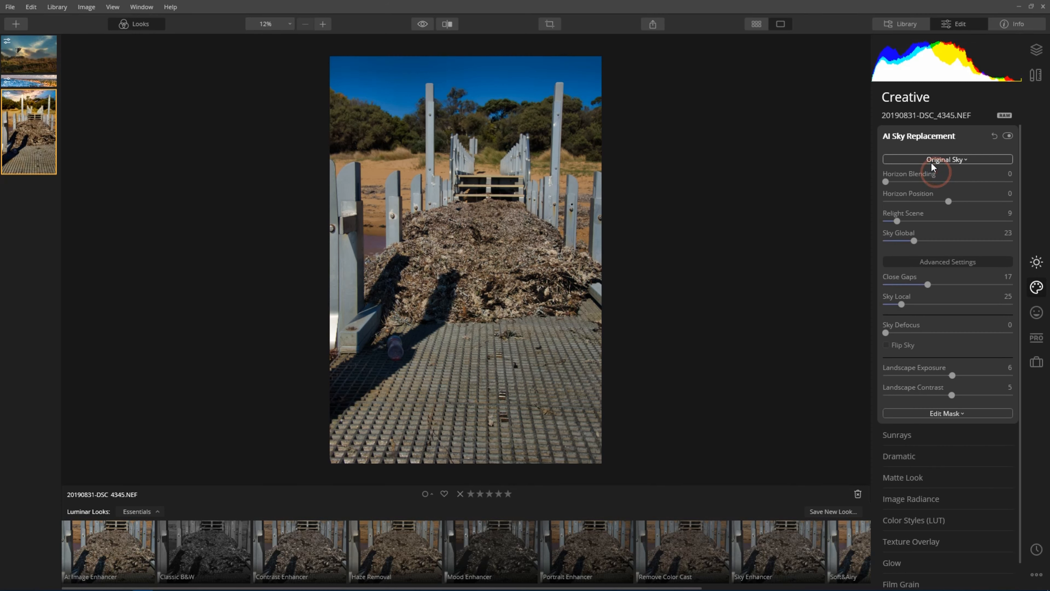
click(952, 160)
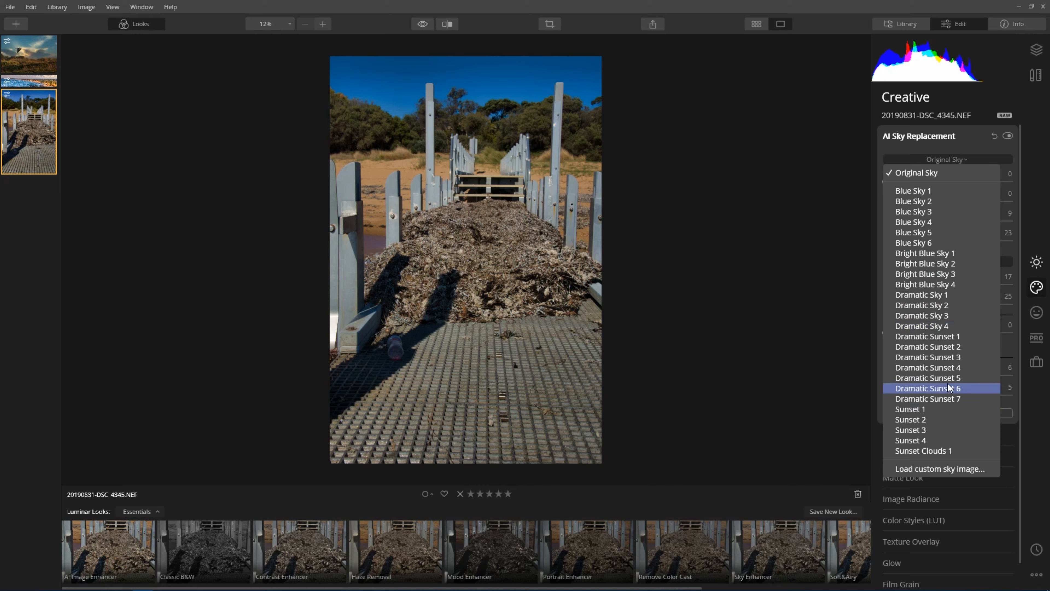
click(957, 388)
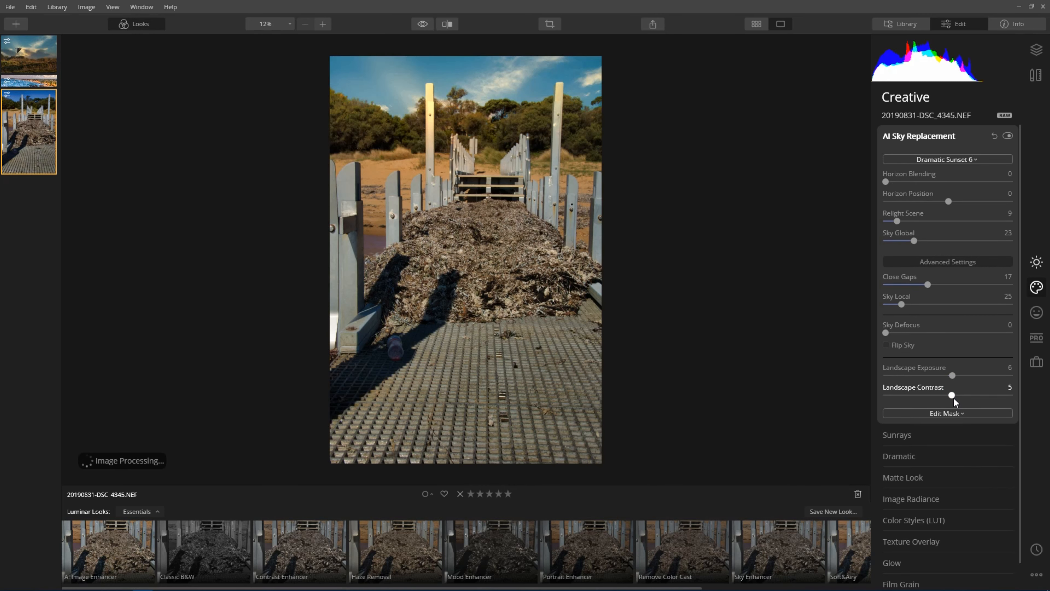
click(960, 160)
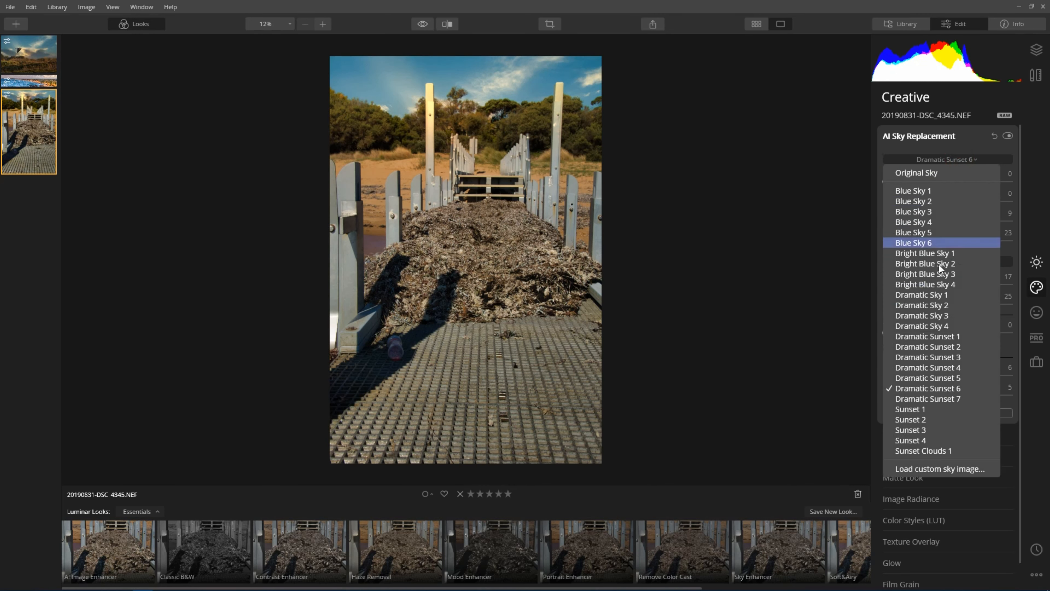
click(953, 395)
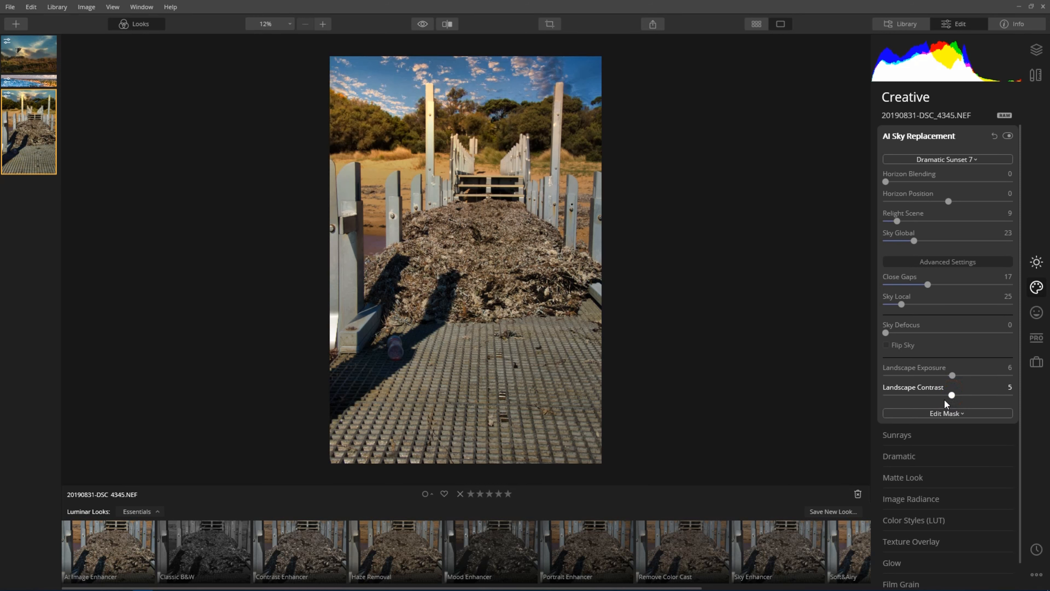